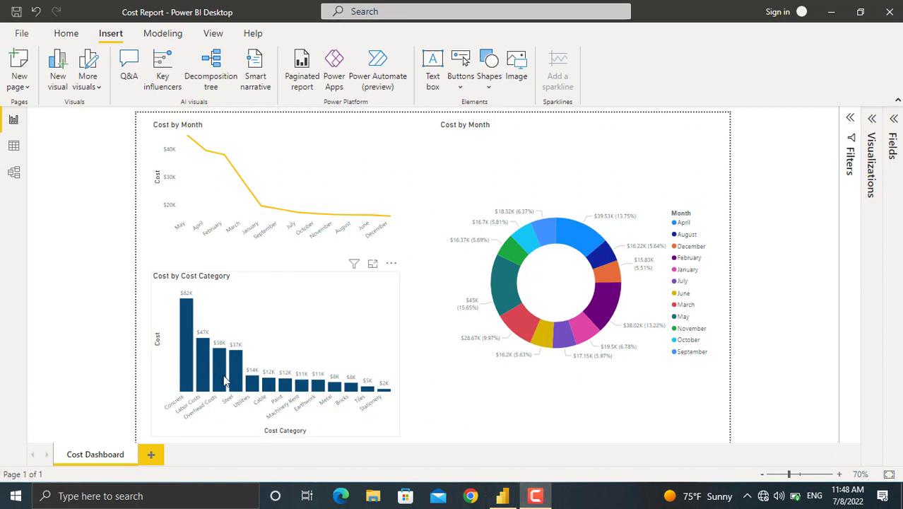
Step: Cross-filter by the Labor Costs and Steel bars, clear it, then filter to March via the donut
left_click(204, 362)
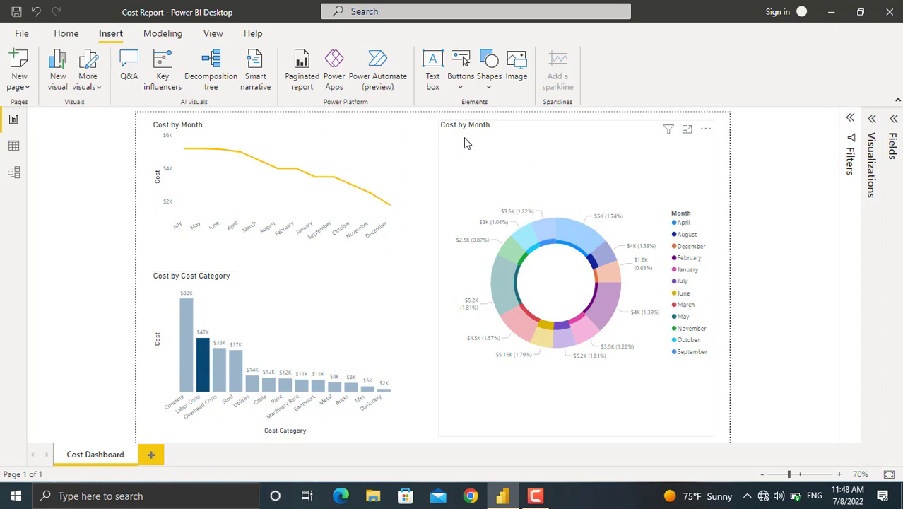
left_click(237, 366)
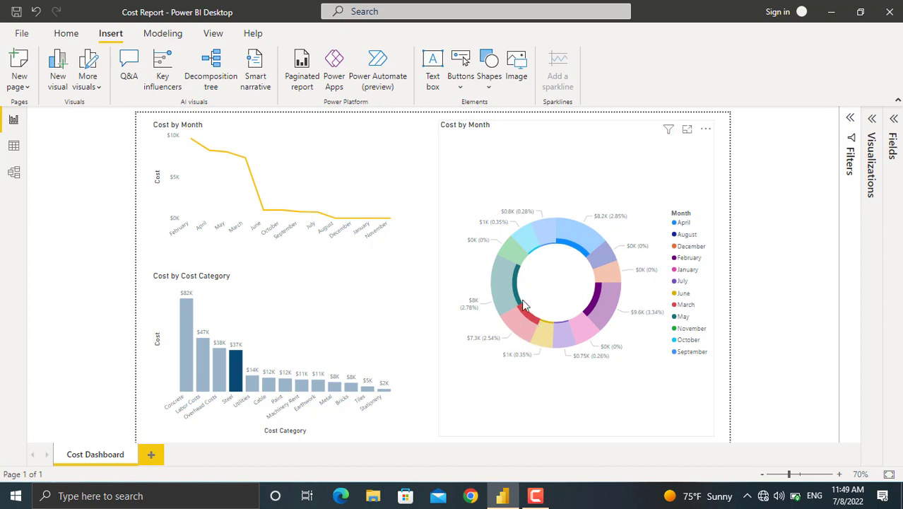
left_click(359, 332)
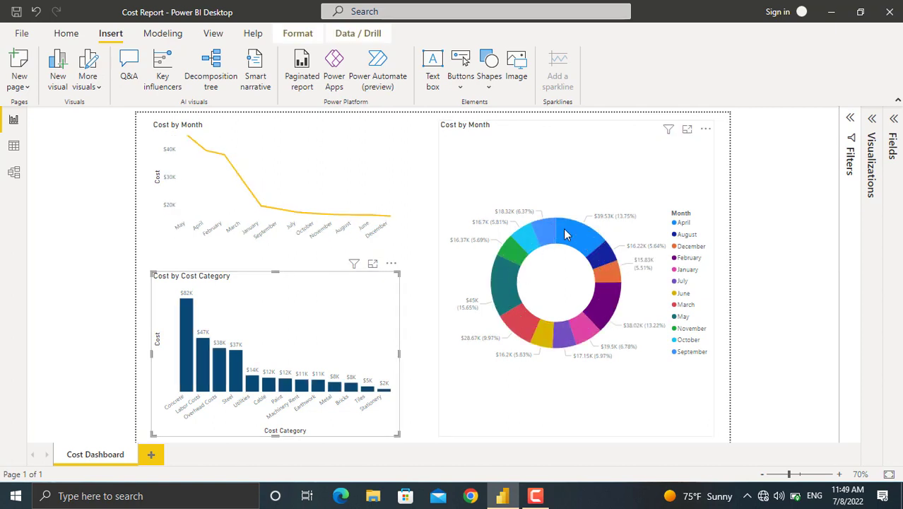
left_click(514, 323)
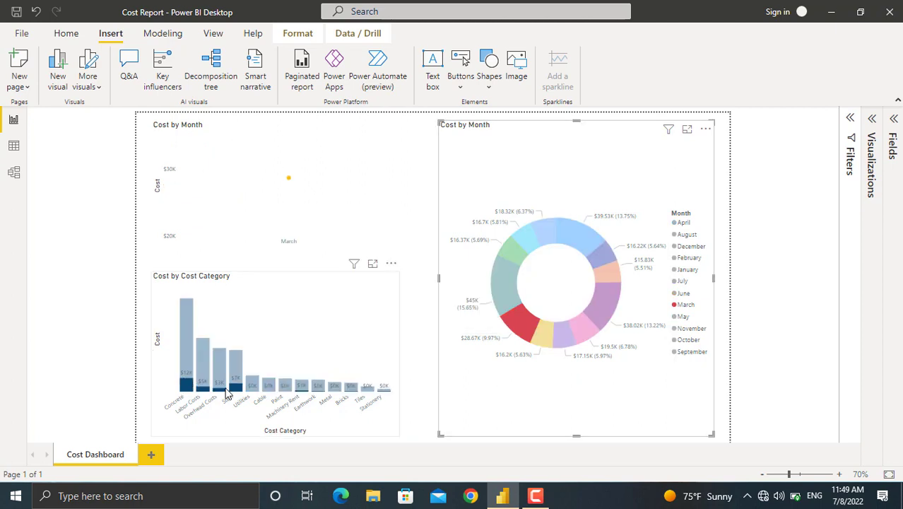
mouse_move(233, 395)
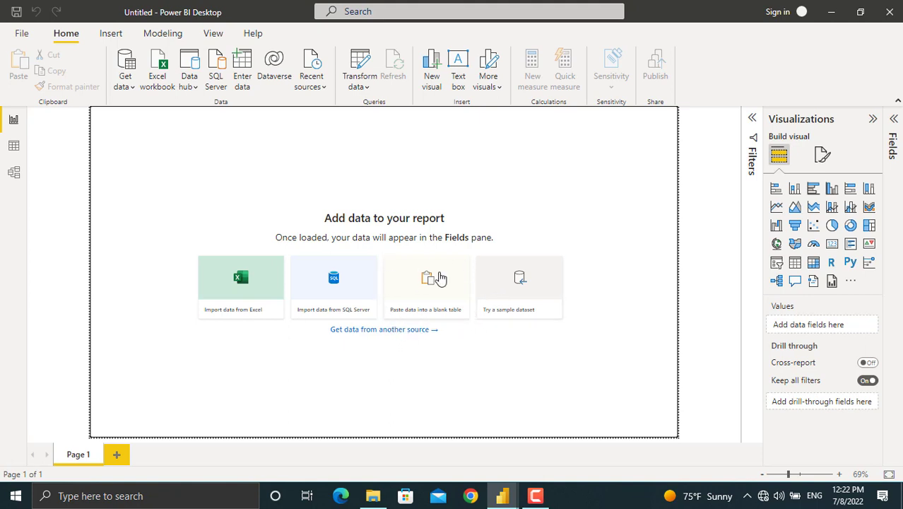
Step: Import the Project Cost Overview.xlsx workbook from Excel into the Navigator
left_click(268, 318)
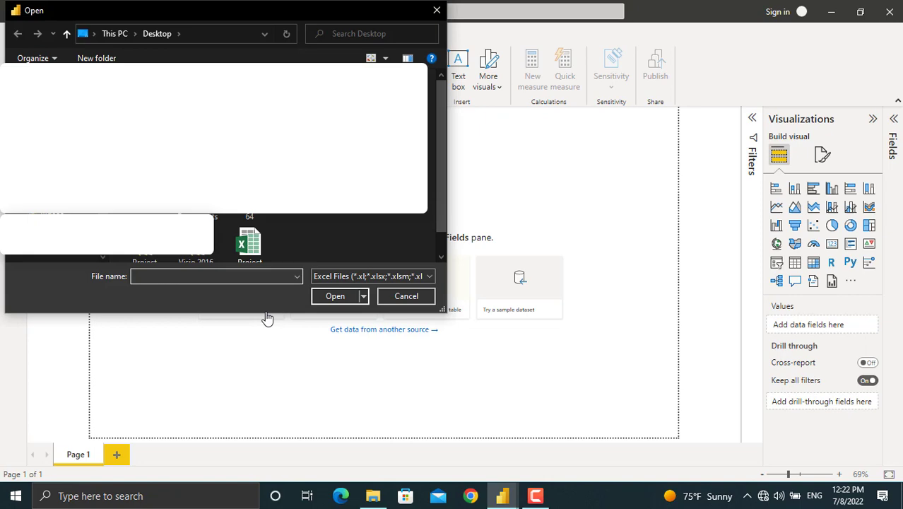
left_click(265, 242)
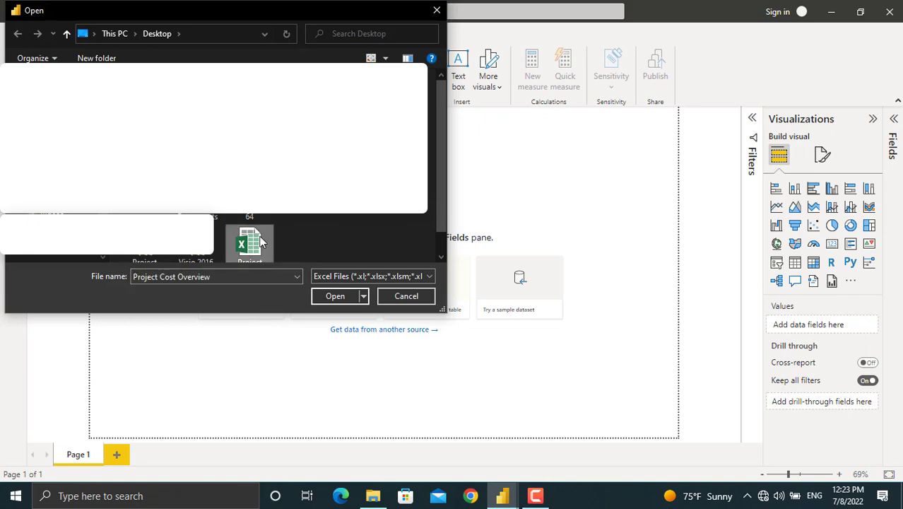
scroll(296, 254, "down", 1)
left_click(332, 296)
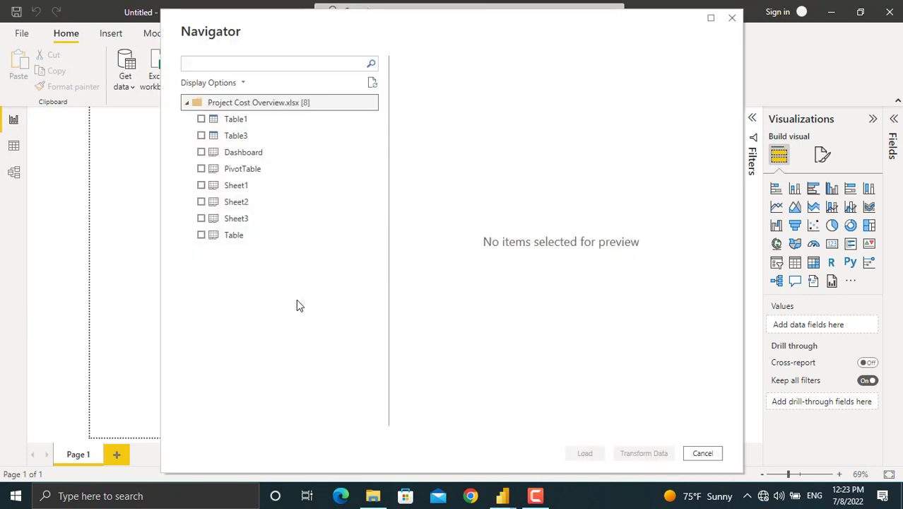
Step: Tick Table1 in the Navigator to preview its Cost Category, Month and Cost columns
left_click(201, 120)
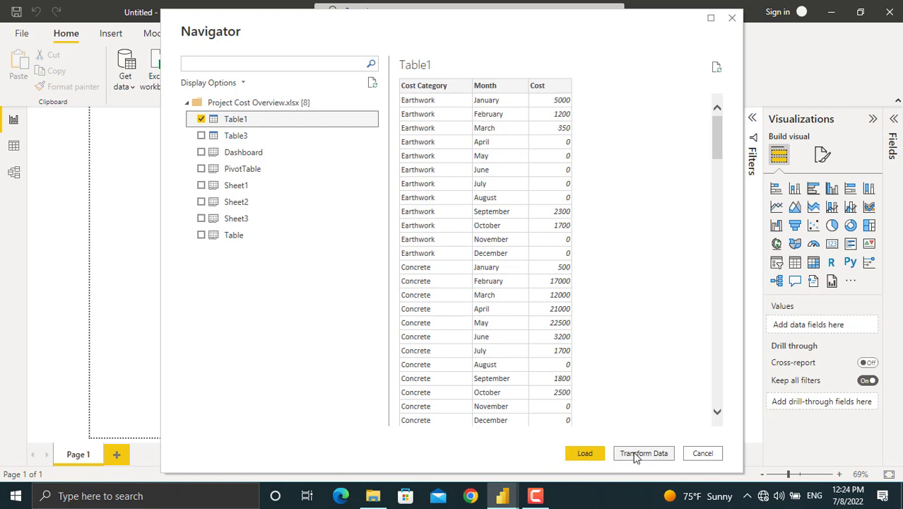
Step: In Power Query, set Table1's Cost column to Fixed decimal number as a new Changed Type1 step
left_click(642, 453)
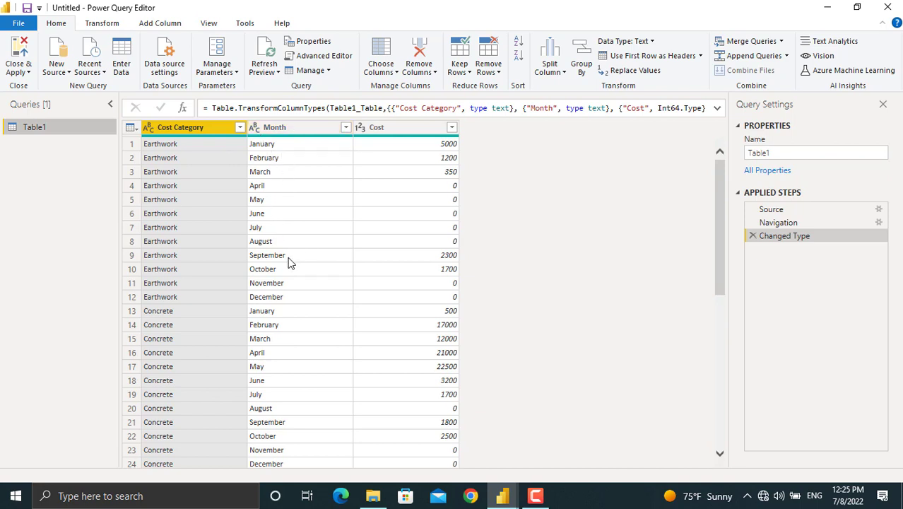
left_click(256, 128)
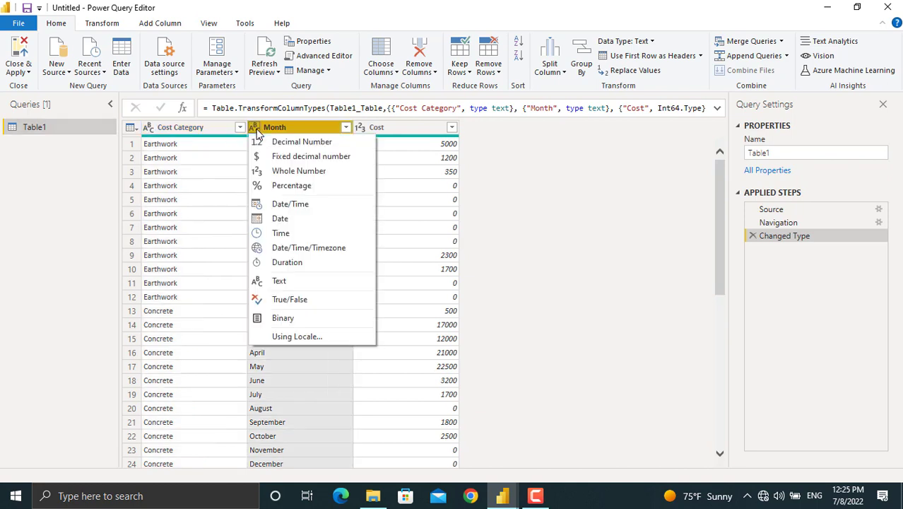
left_click(230, 217)
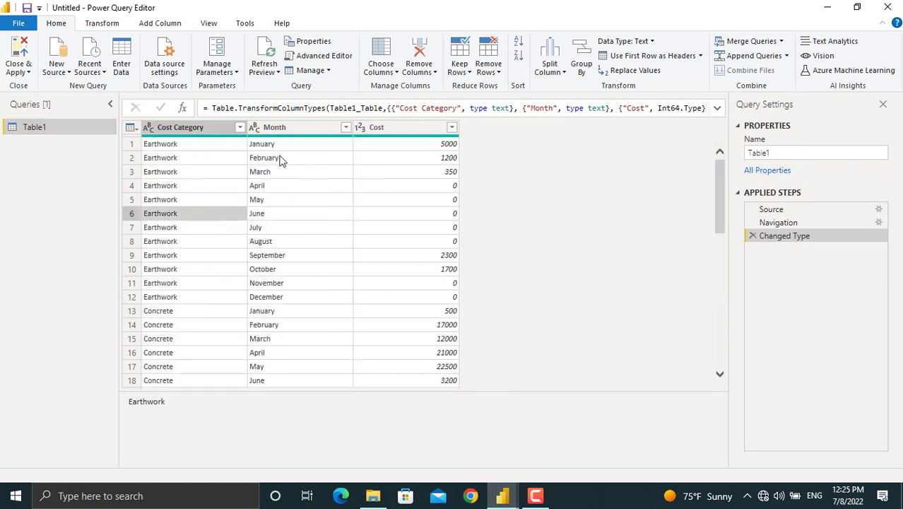
left_click(361, 135)
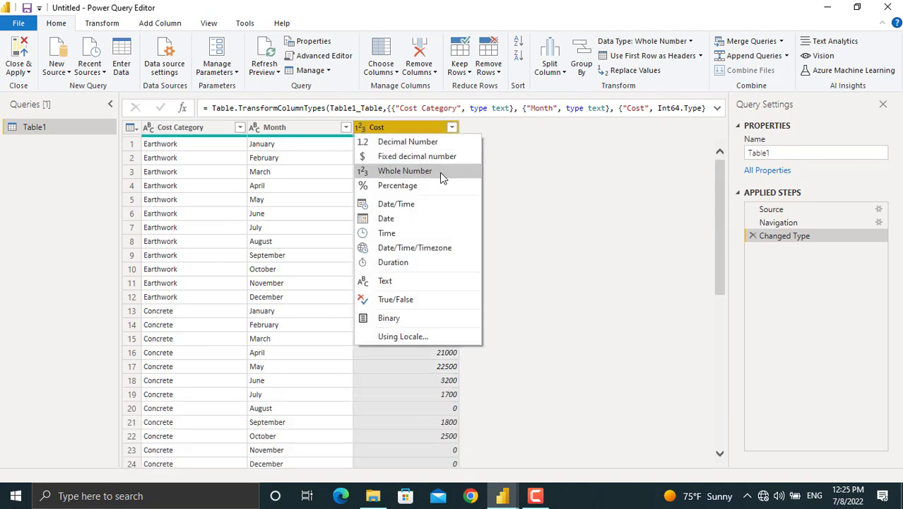
left_click(400, 157)
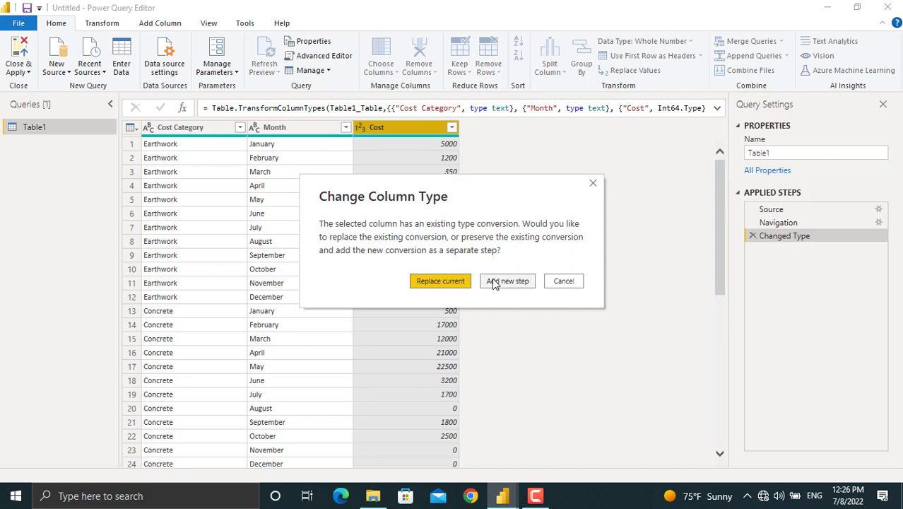
left_click(506, 282)
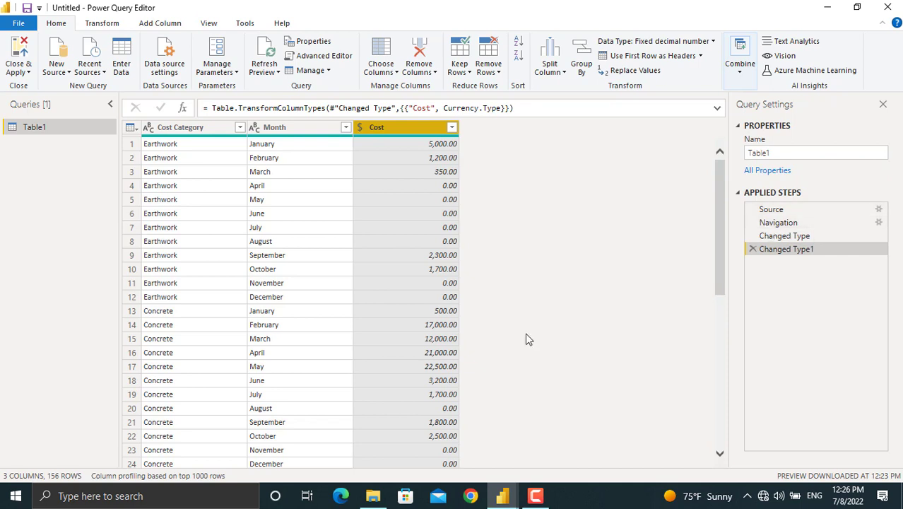
Step: Apply the query changes, then add a line chart of Table1's Cost by Month and enlarge it
left_click(24, 57)
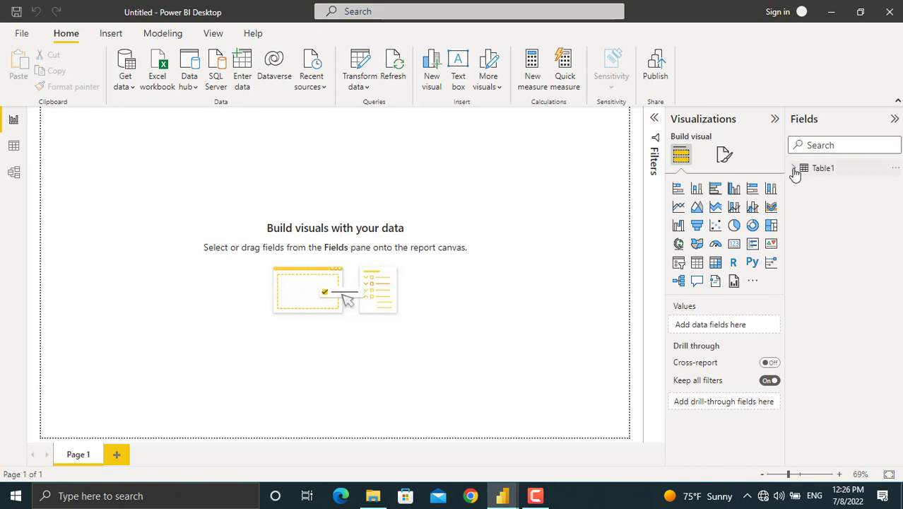
left_click(794, 169)
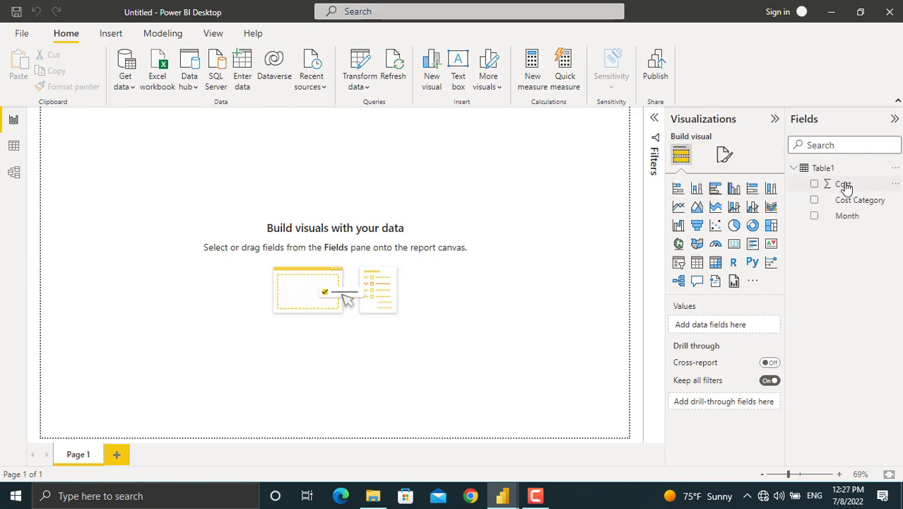
left_click(678, 209)
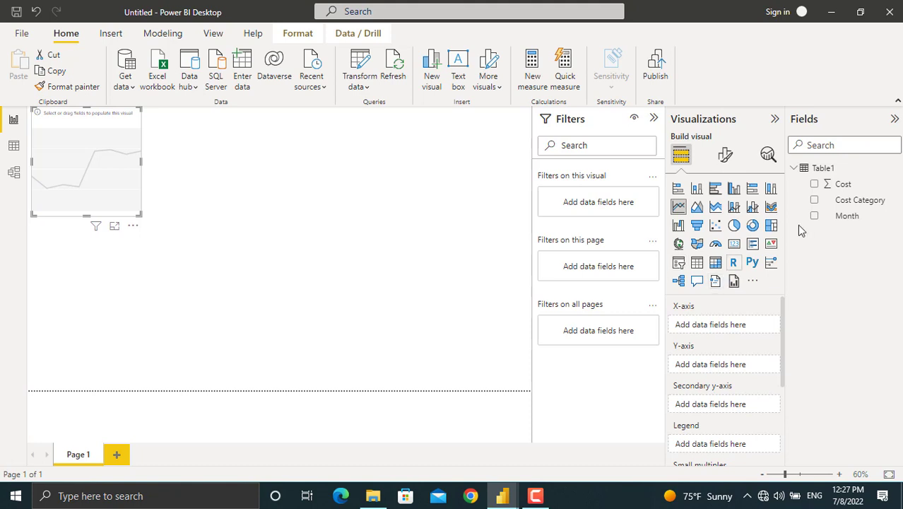
left_click(814, 184)
left_click(815, 218)
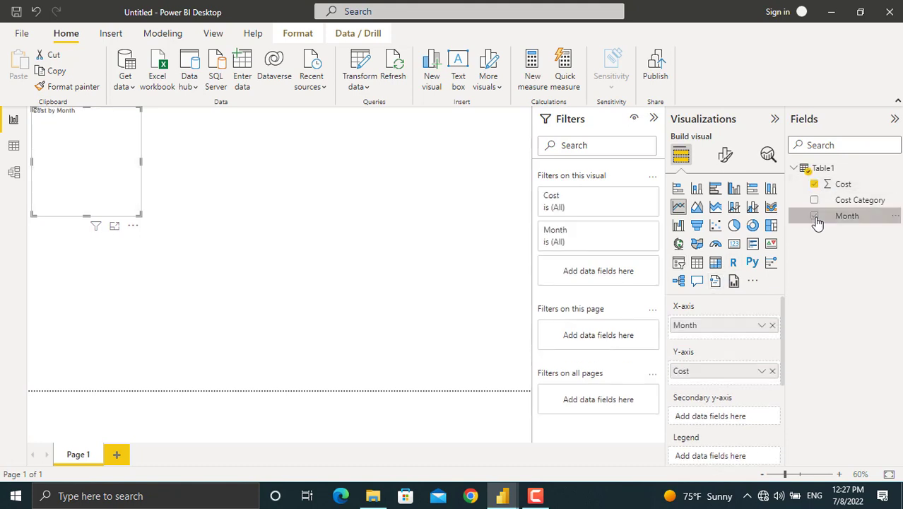
left_click_drag(141, 161, 313, 163)
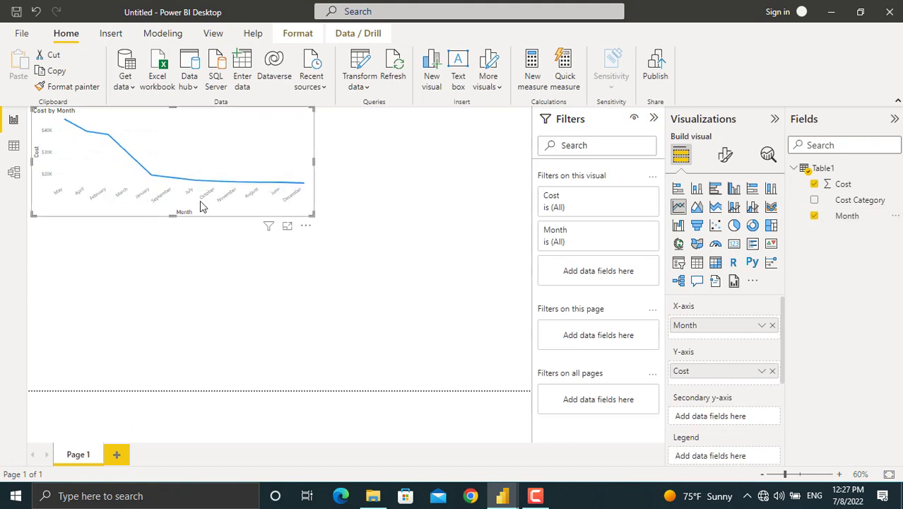
mouse_move(173, 219)
left_mouse_down()
mouse_move(176, 256)
mouse_move(177, 234)
left_mouse_up()
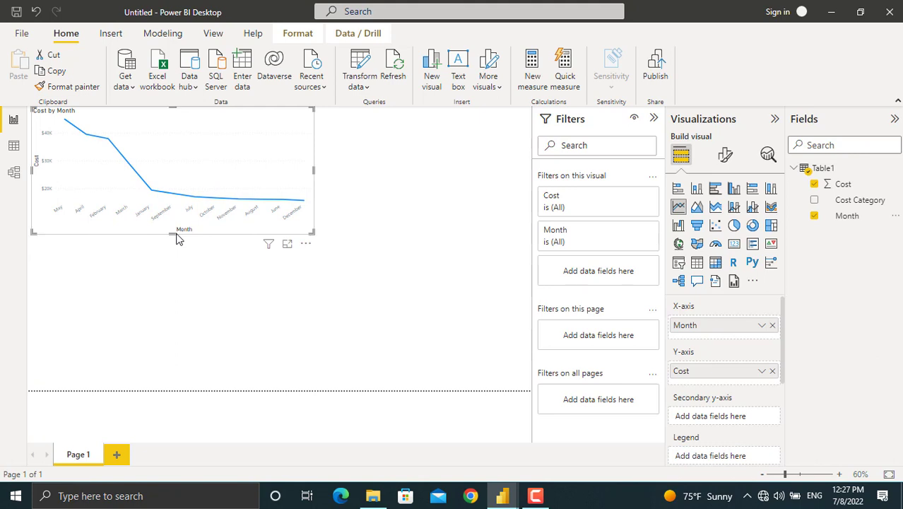
Step: Add a clustered column chart plotting Cost by Cost Category
left_click(376, 226)
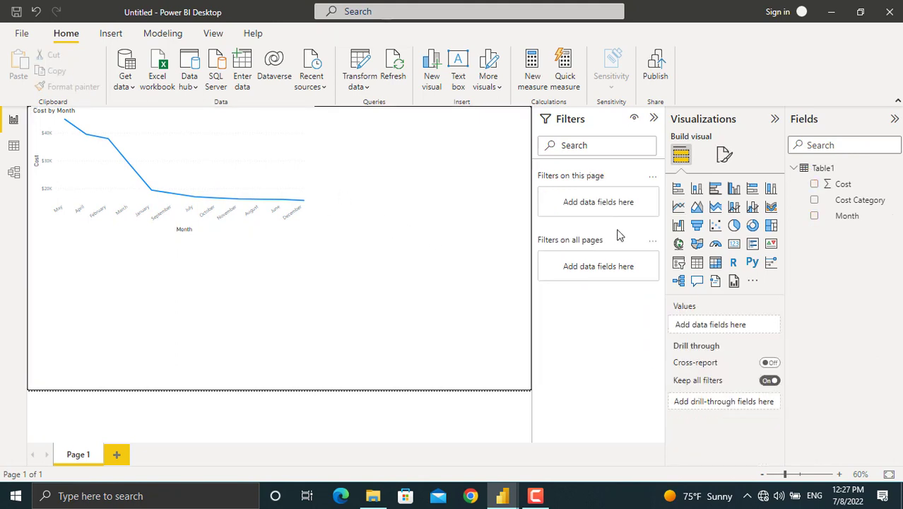
left_click(732, 189)
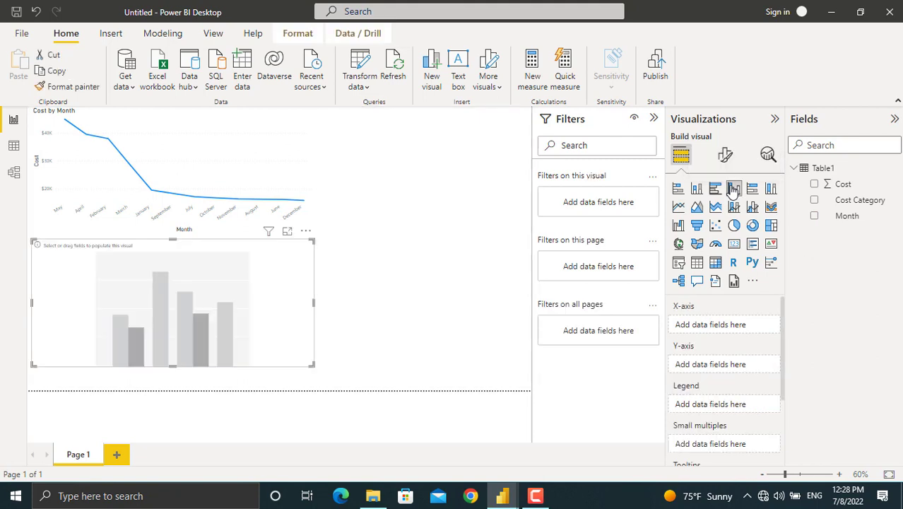
left_click(814, 185)
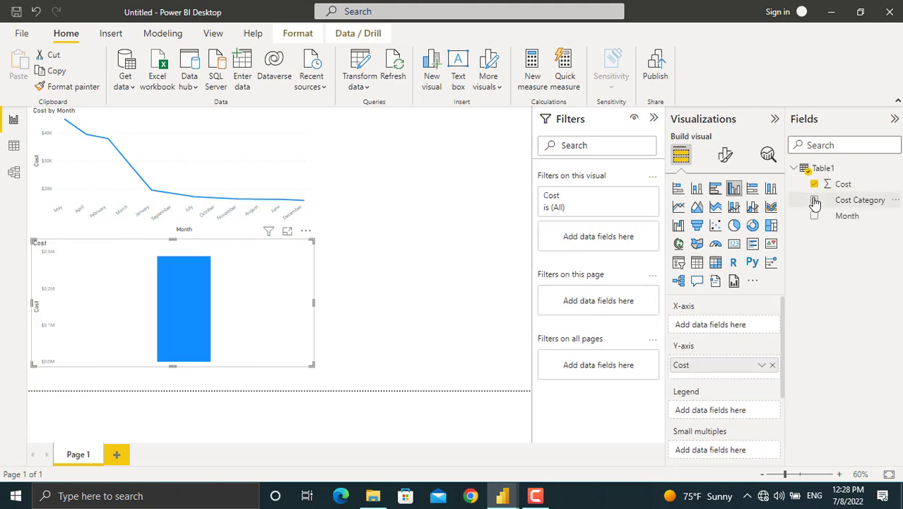
left_click(814, 200)
left_click(484, 280)
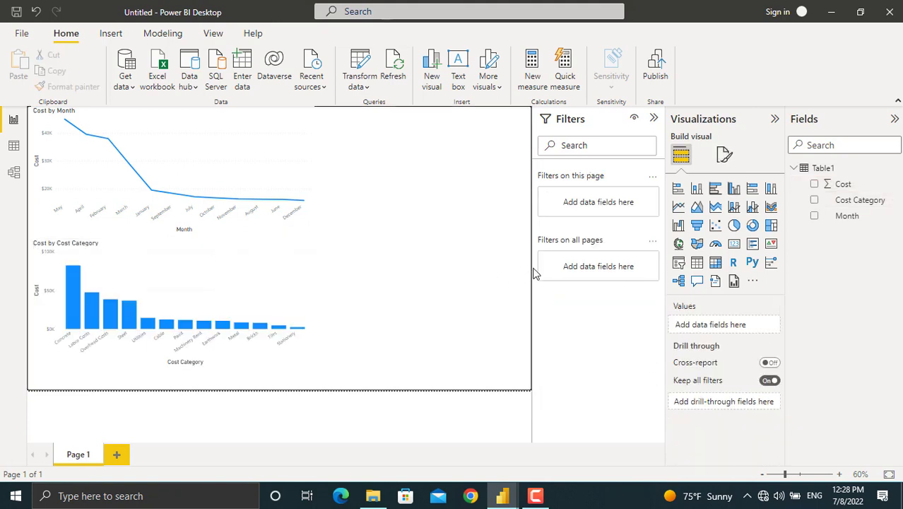
Step: Add a donut chart of Cost split by Month and stretch it taller
left_click(753, 226)
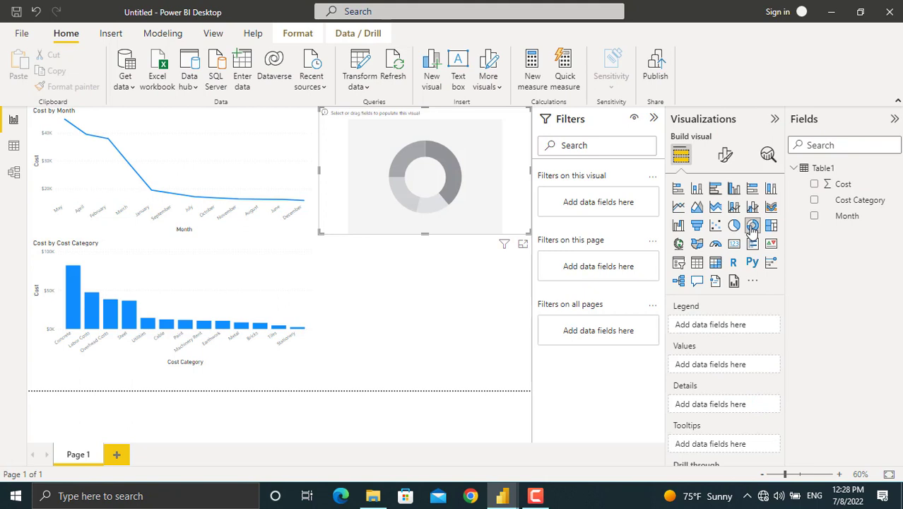
left_click(815, 184)
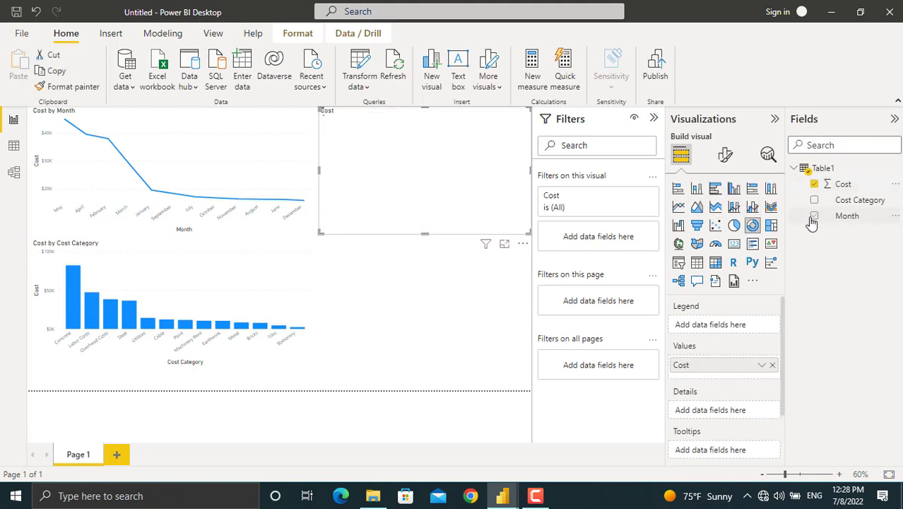
left_click(814, 217)
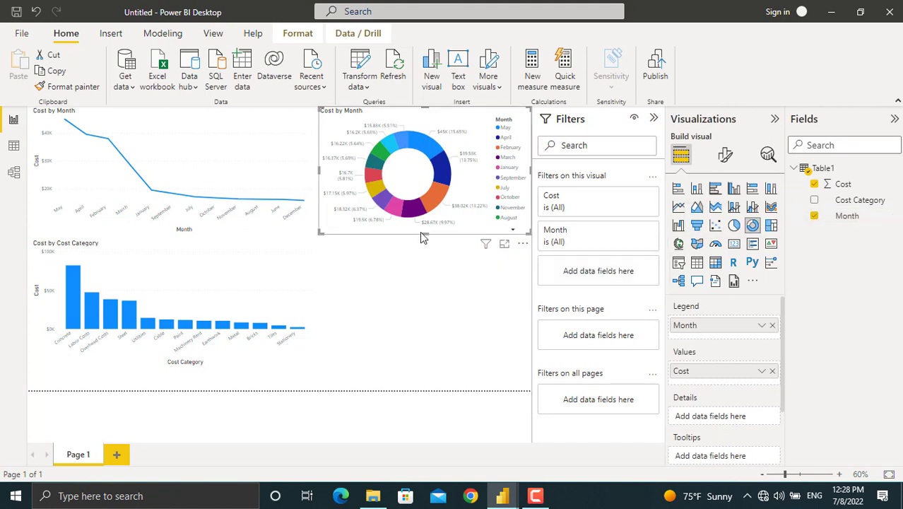
left_click_drag(423, 234, 437, 367)
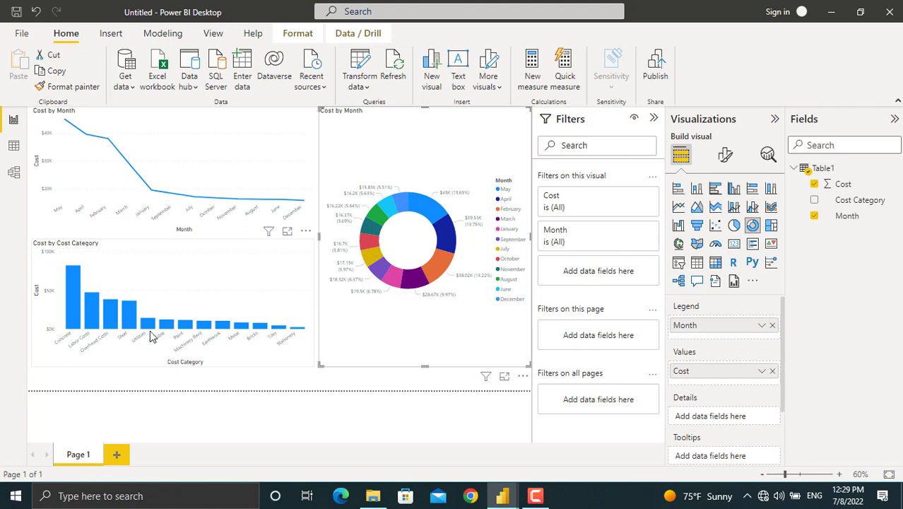
Step: Turn off the column chart's Y-axis and turn on its data labels
left_click(137, 365)
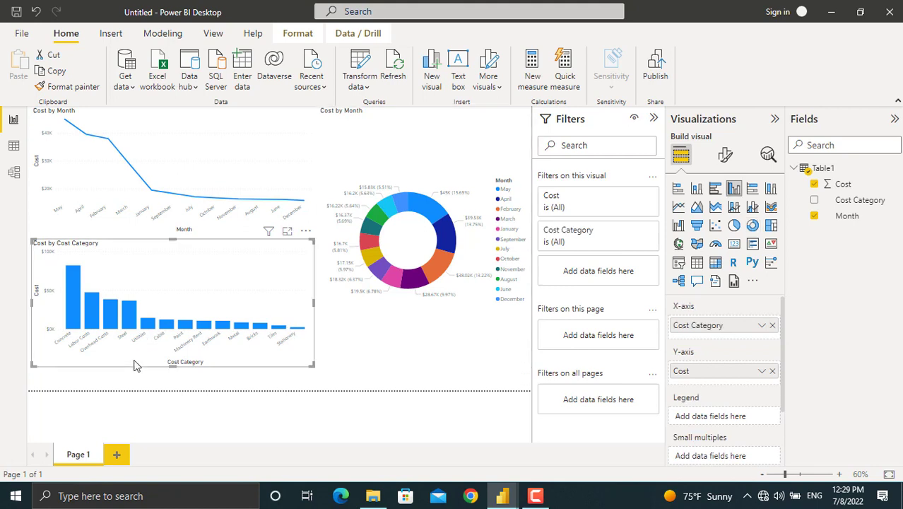
left_click(727, 157)
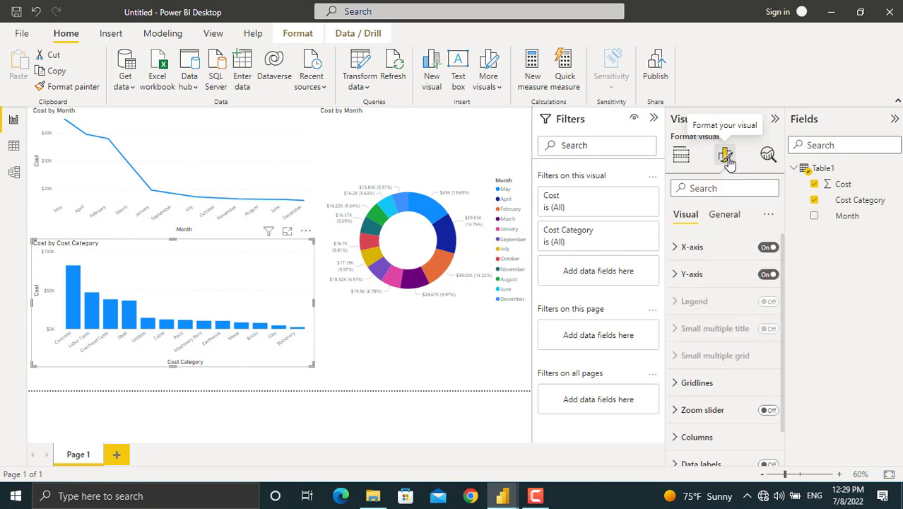
left_click(768, 275)
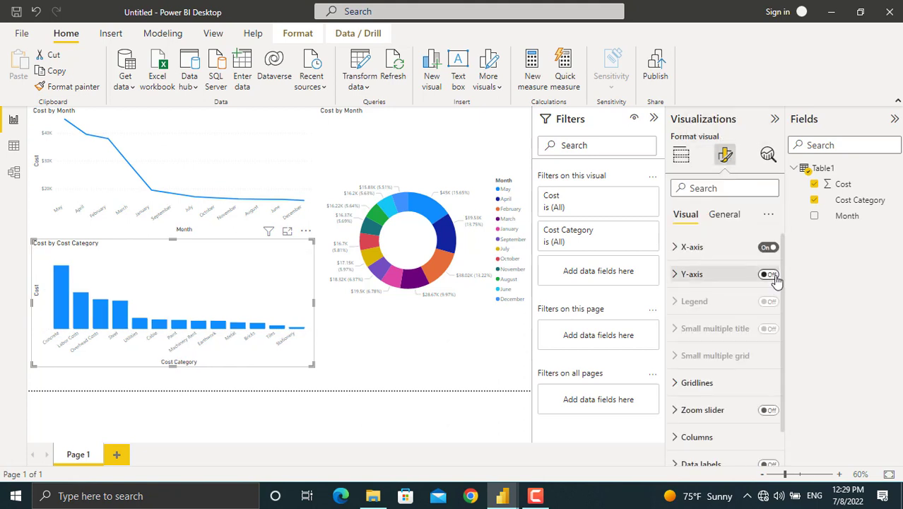
scroll(768, 428, "down", 1)
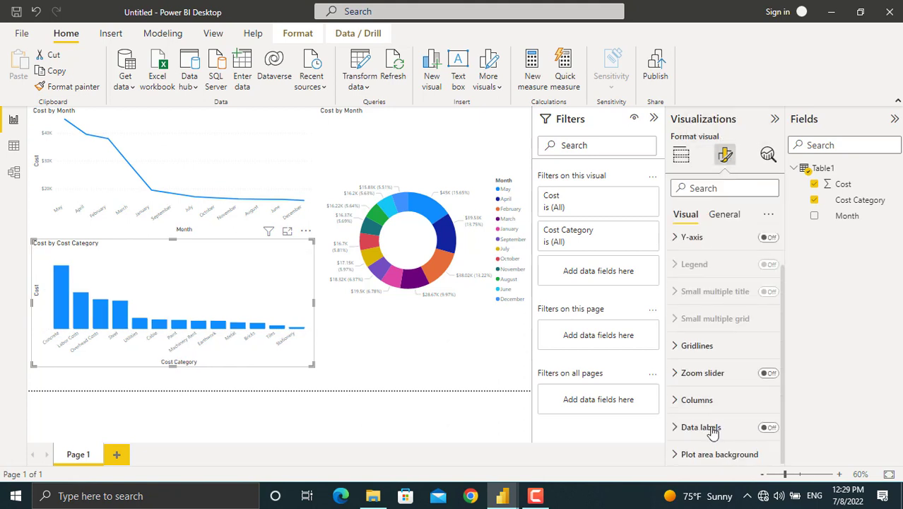
left_click(767, 429)
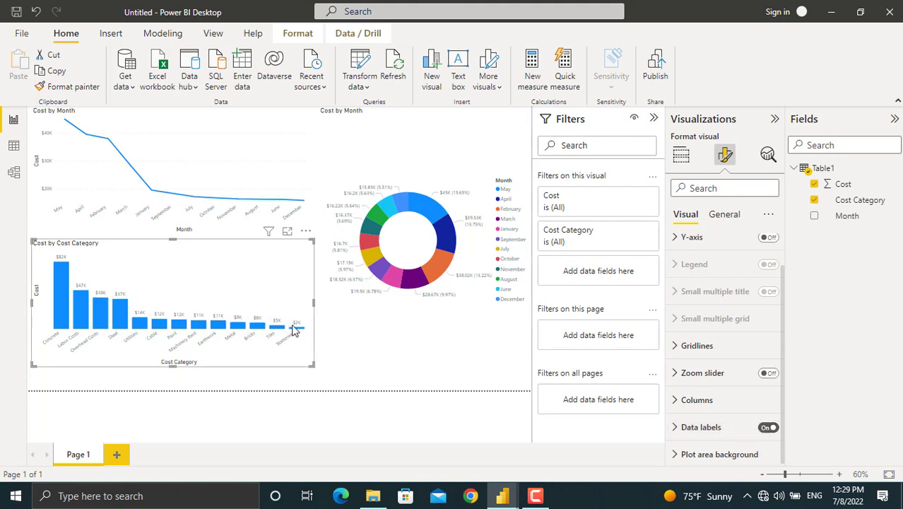
Step: Colour the column chart's bars red (#D64550)
left_click(680, 401)
scroll(709, 429, "down", 2)
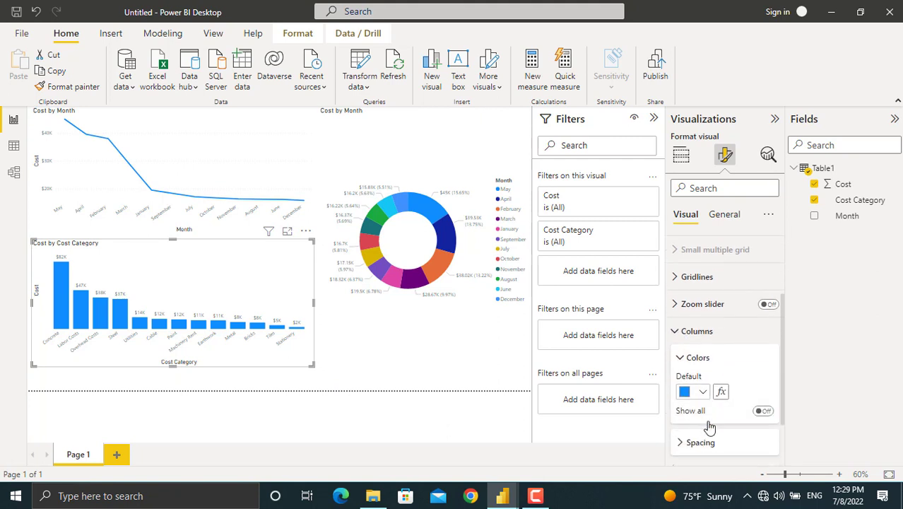
left_click(702, 393)
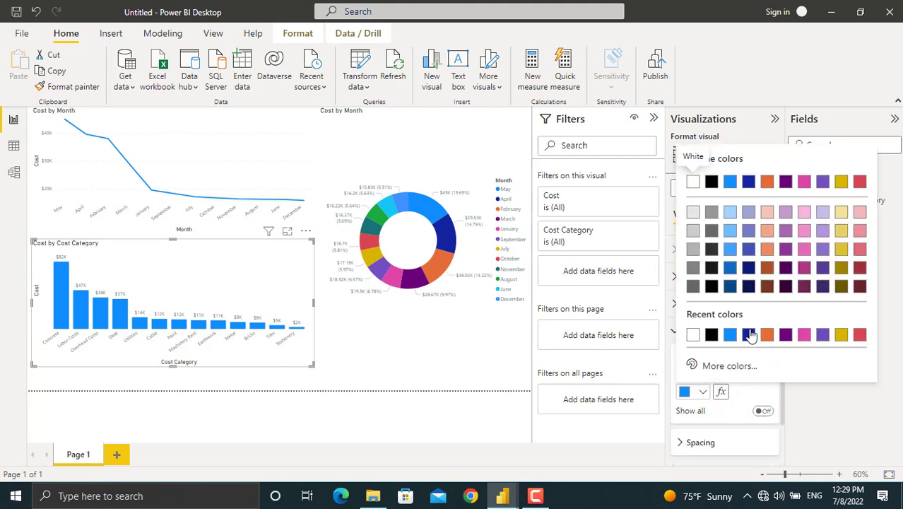
left_click(859, 335)
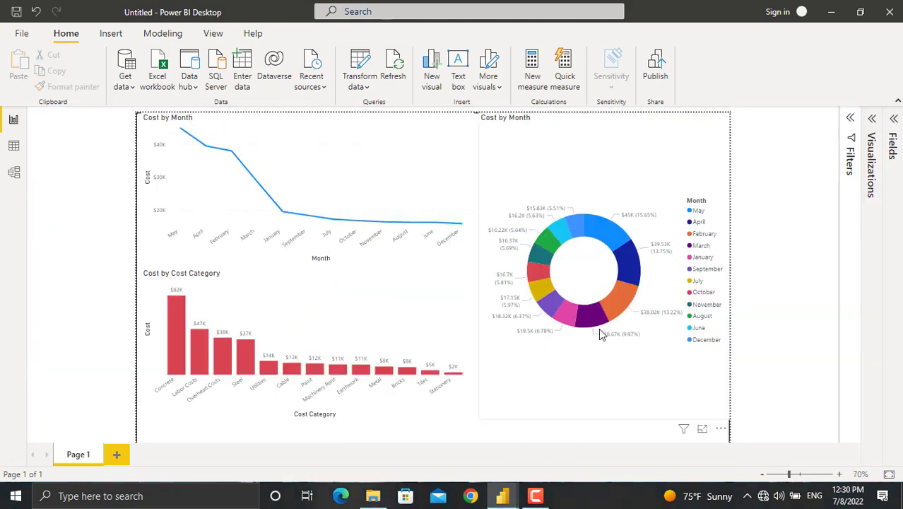
Step: Filter to the March donut slice, clear it, then filter by the Concrete bar
left_click(593, 322)
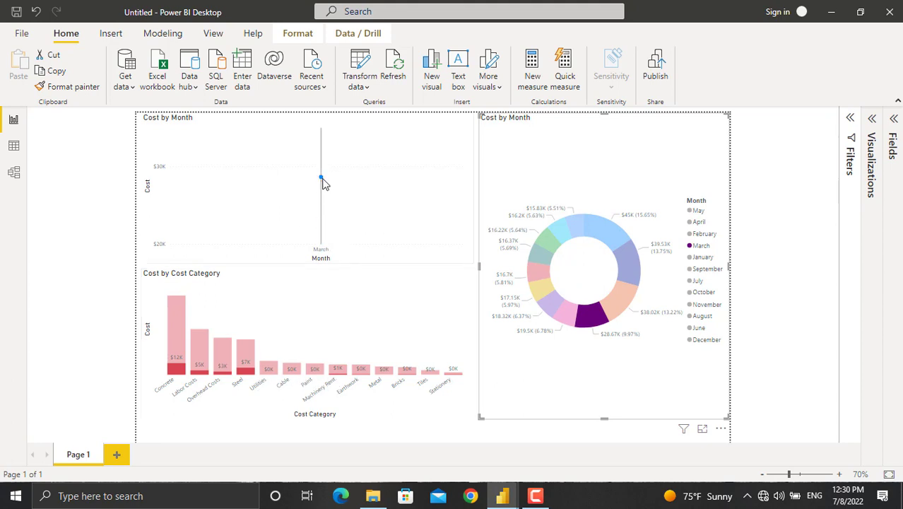
left_click(526, 392)
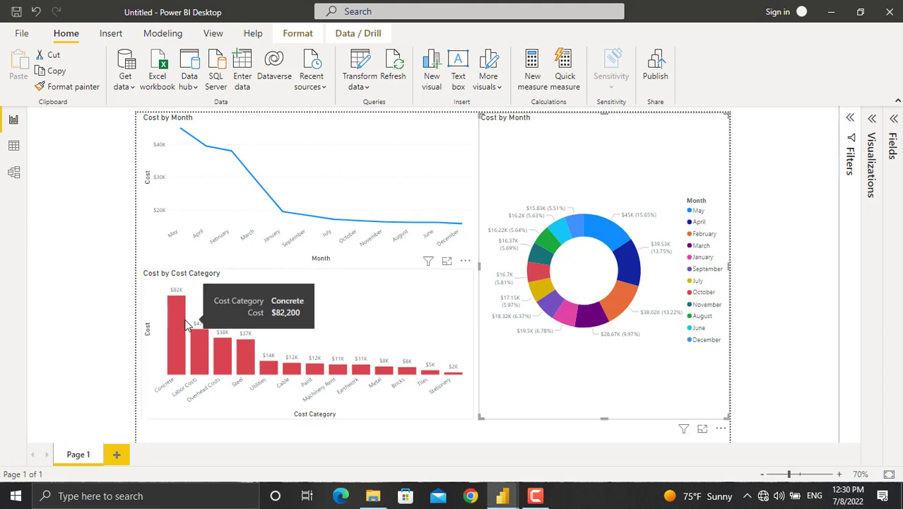
left_click(178, 325)
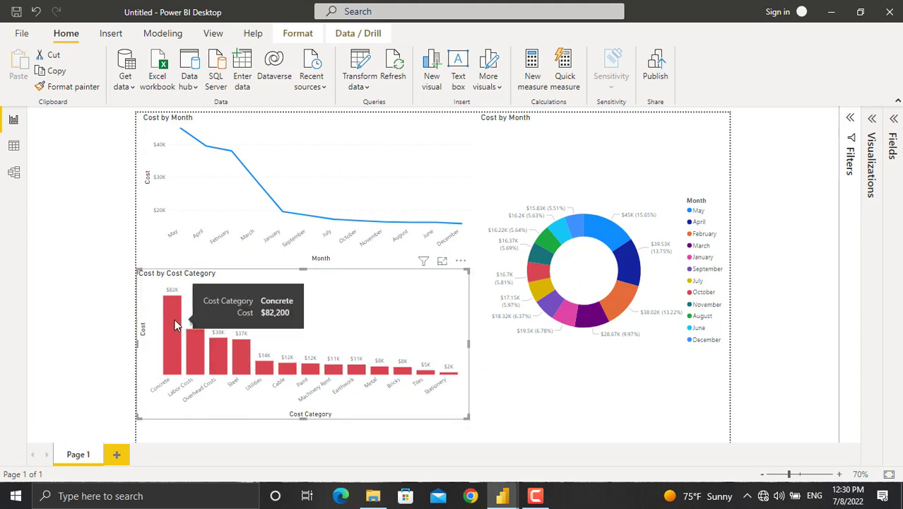